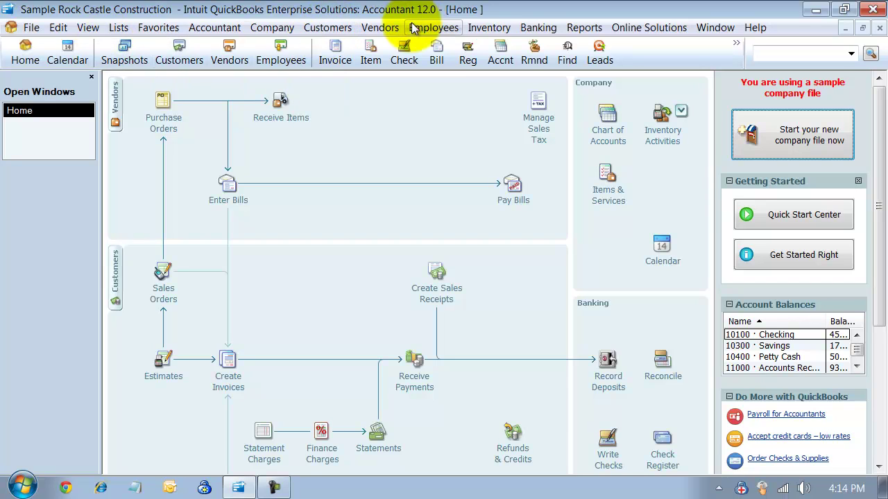
- Start a new bill and quick-add Insurance as its vendor
click(381, 28)
click(396, 67)
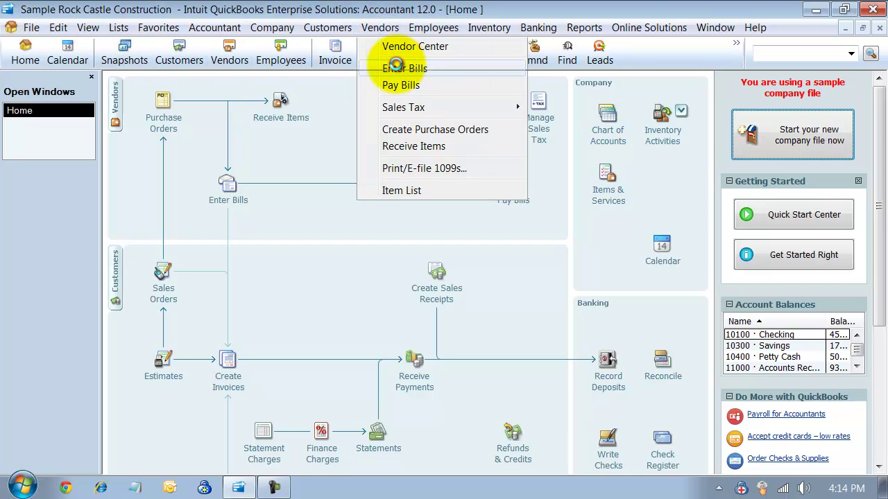
click(341, 155)
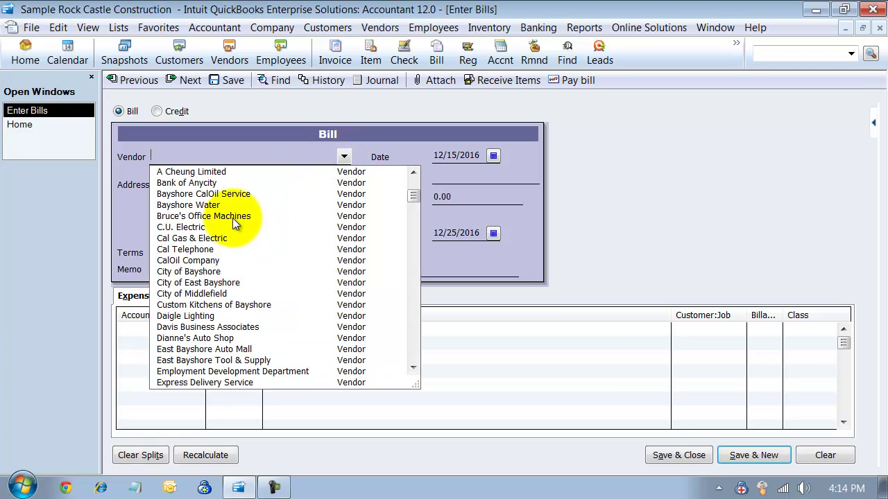
scroll(232, 218, down, 5)
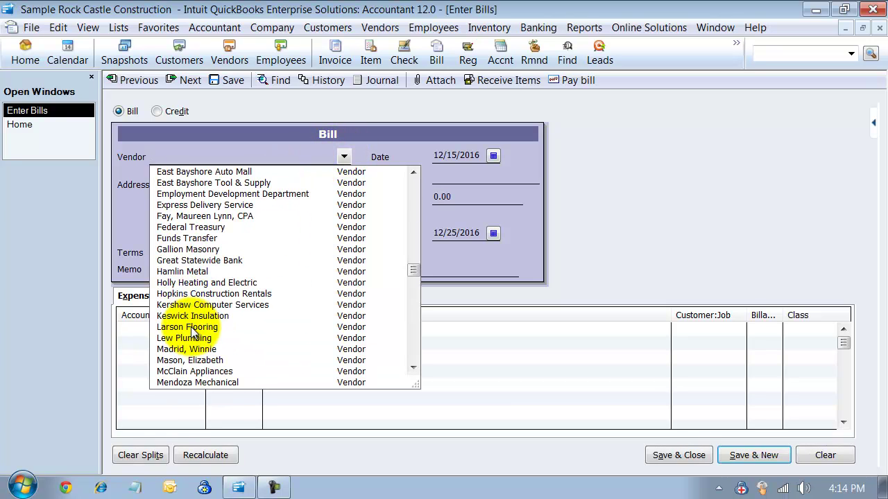
click(178, 152)
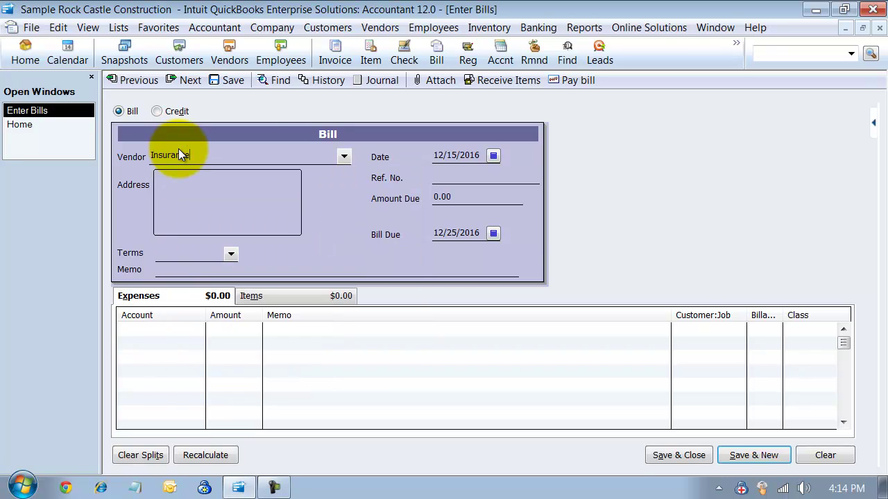
key(Tab)
click(386, 222)
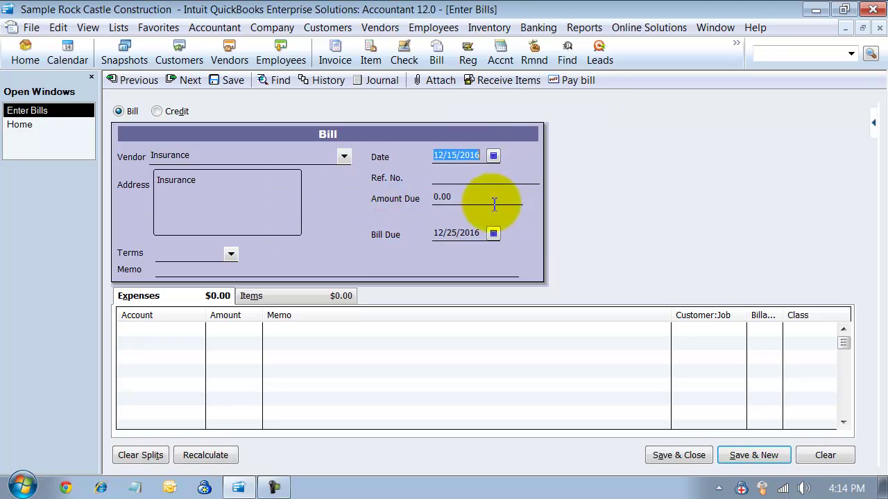
- Date the bill 12/01/2016 and set the amount due to 12,000.00
click(492, 155)
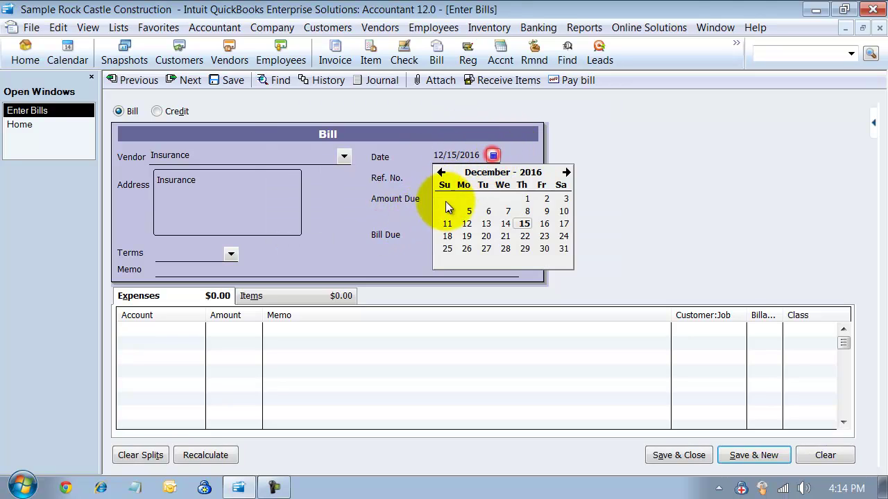
click(521, 197)
click(449, 176)
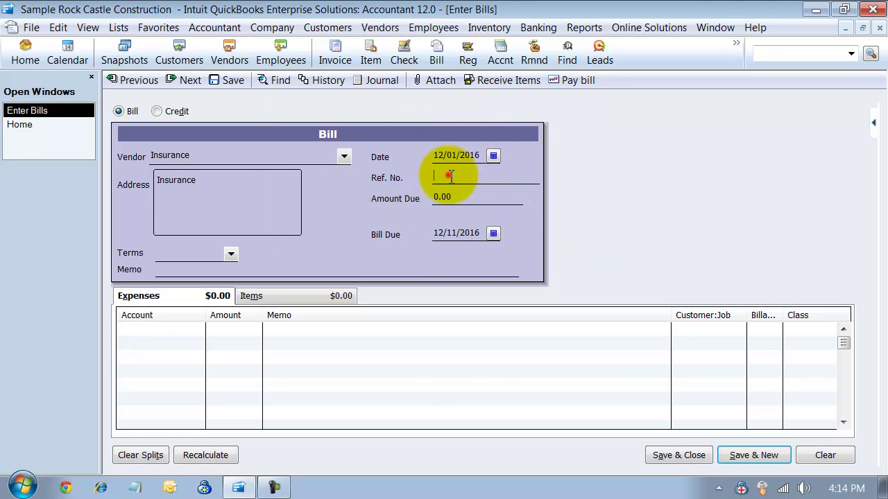
click(475, 196)
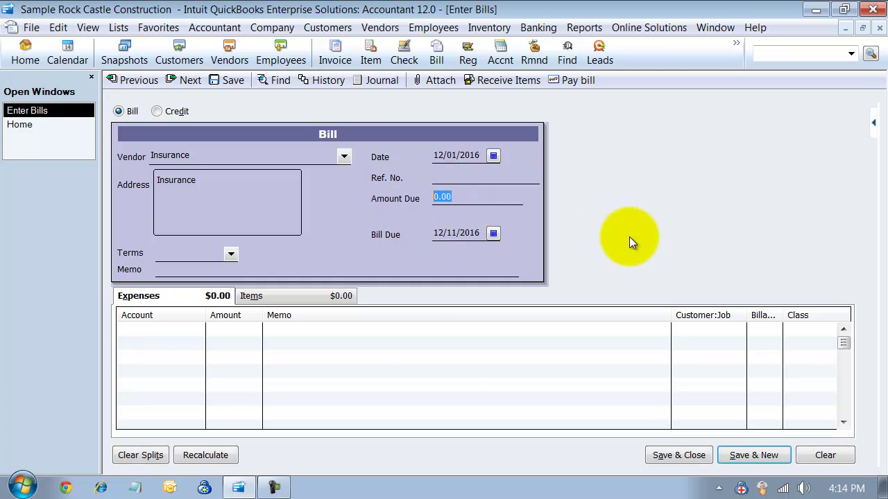
text(12,000)
key(Tab)
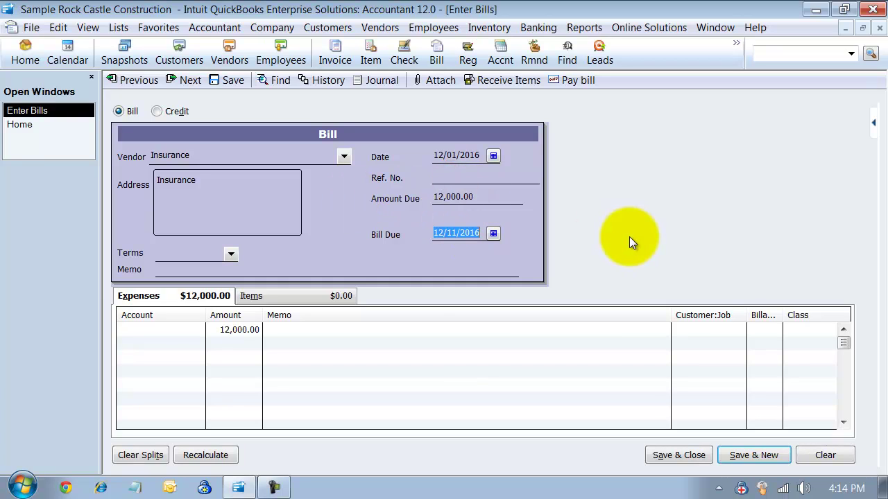
click(188, 328)
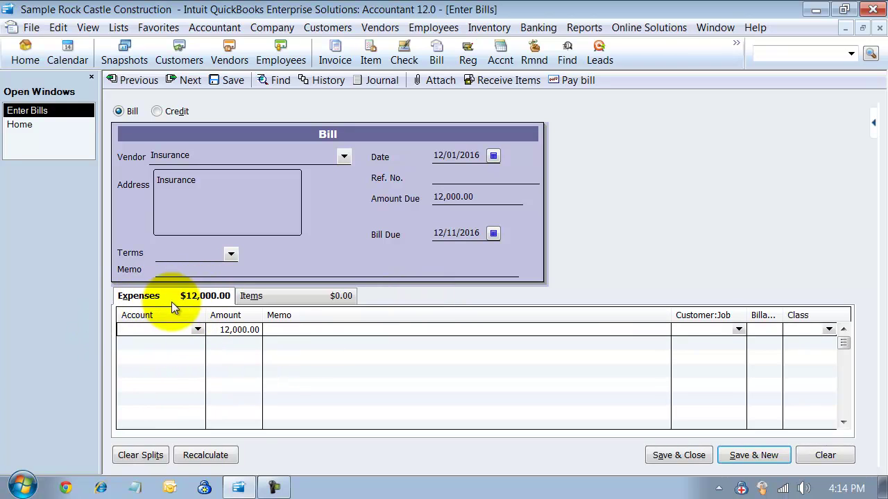
- Code the expense line to 13100 · Pre-paid Insurance and save the bill with Save & Close
text(Prep)
key(BackSpace)
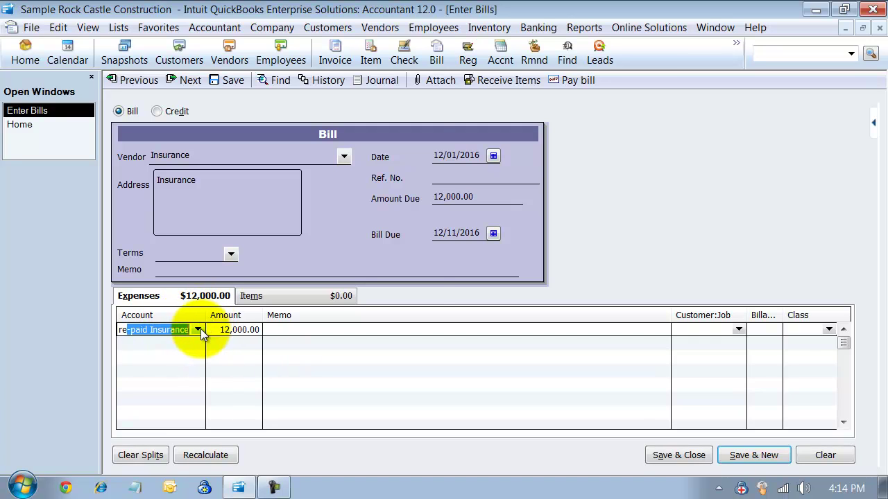
click(198, 330)
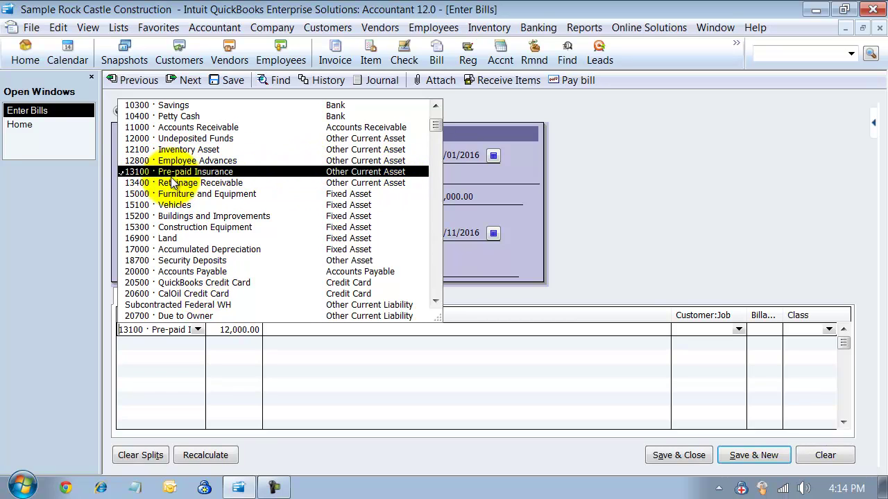
click(348, 330)
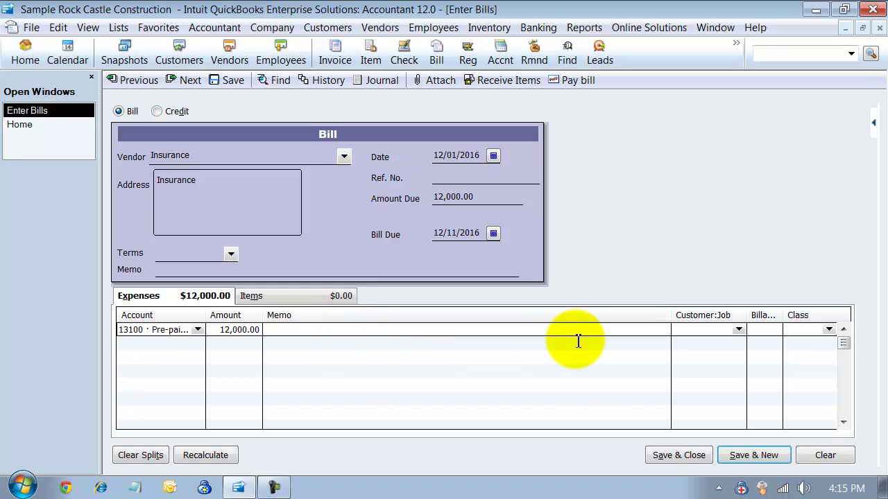
click(698, 456)
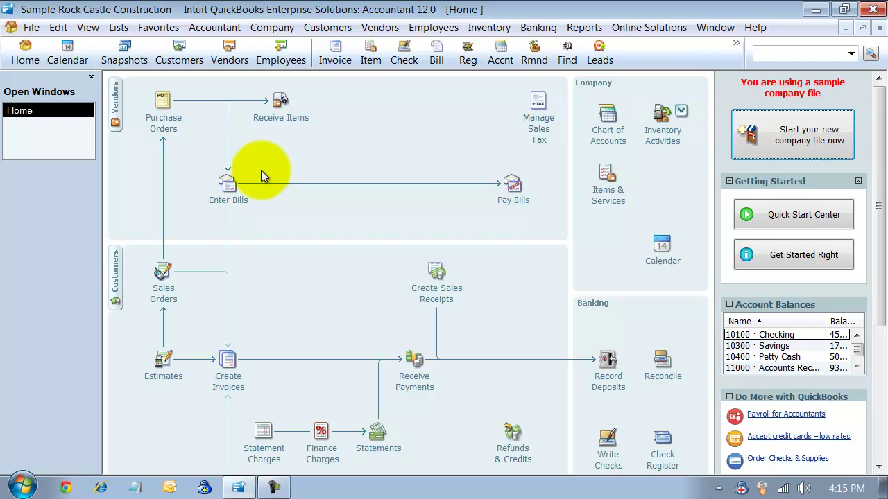
- Open the 13100 · Pre-paid Insurance register and select the 12/01/2016 Insurance bill row
click(607, 128)
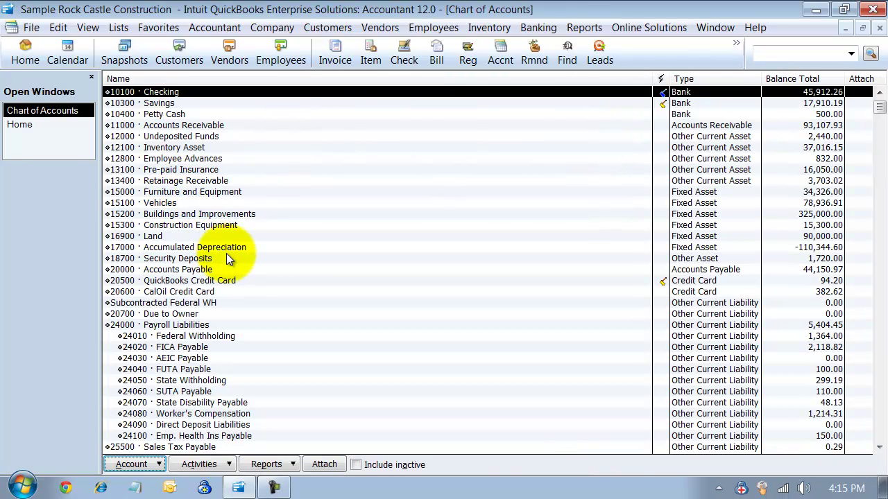
click(177, 171)
double_click(177, 170)
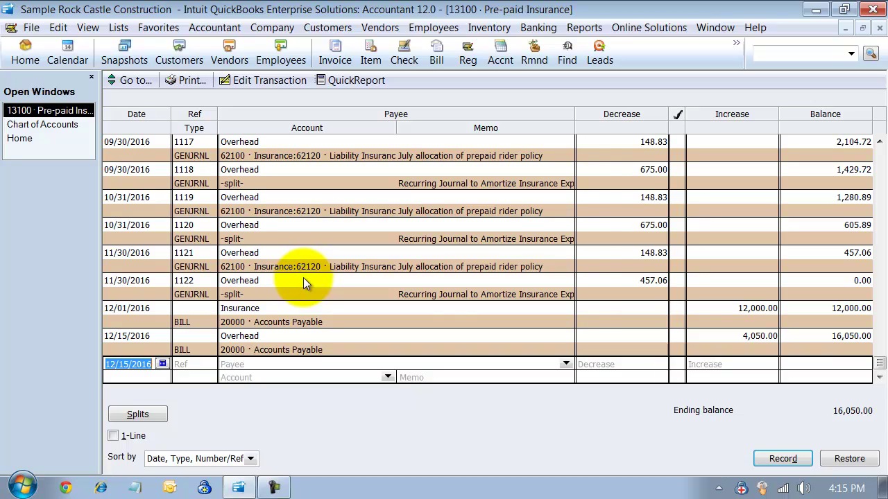
click(196, 319)
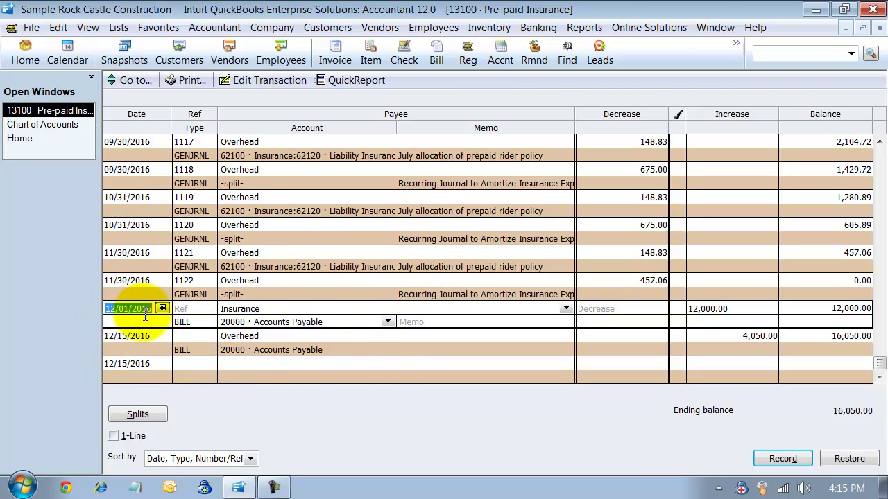
drag(136, 310, 147, 309)
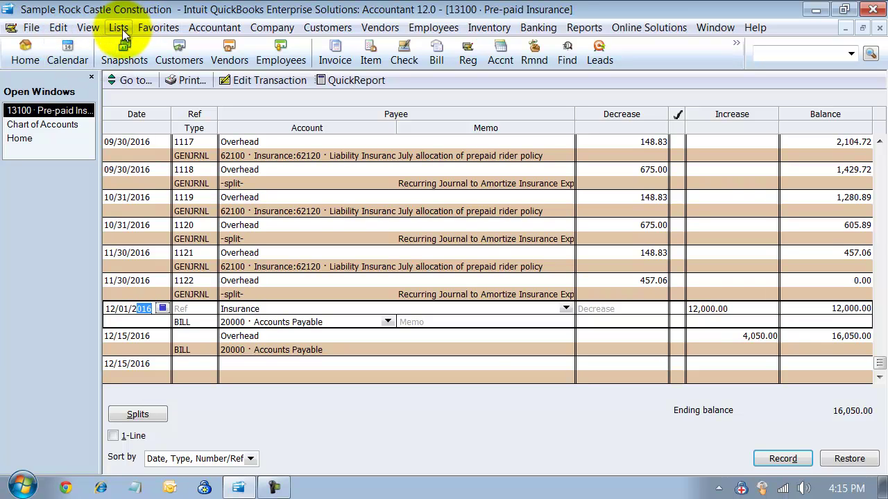
- Start a new general journal entry dated 01/01/2017
click(274, 29)
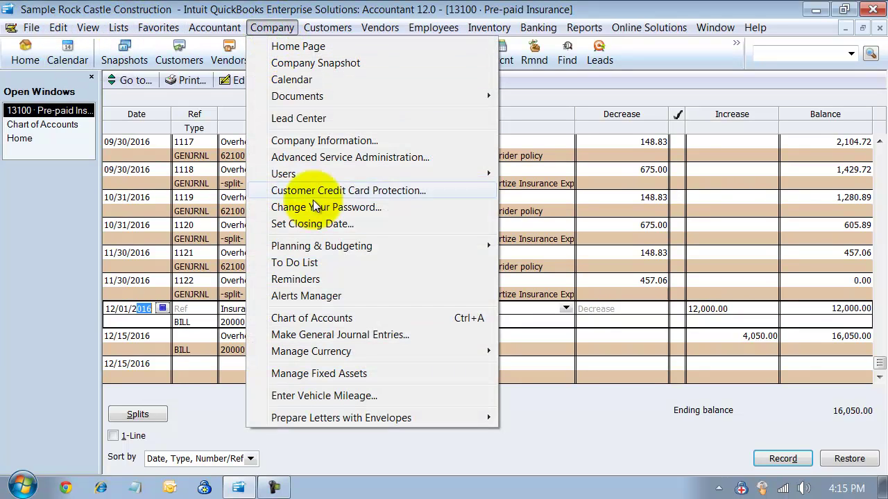
click(339, 335)
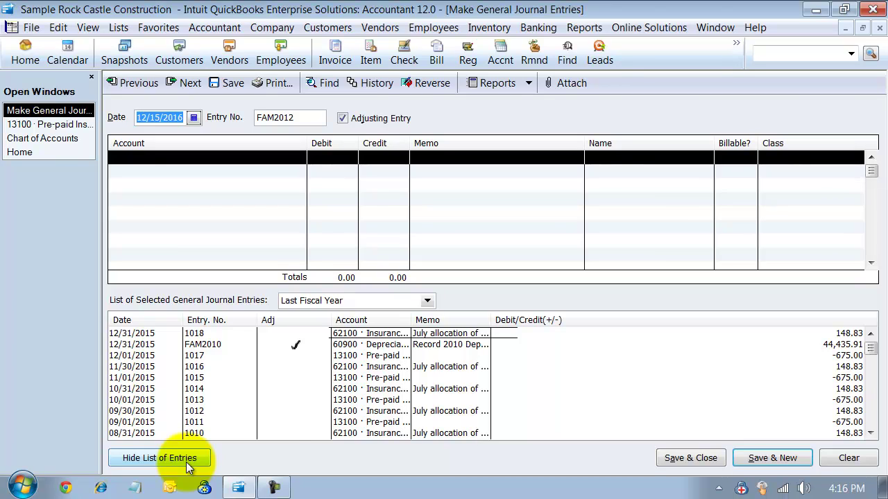
click(187, 461)
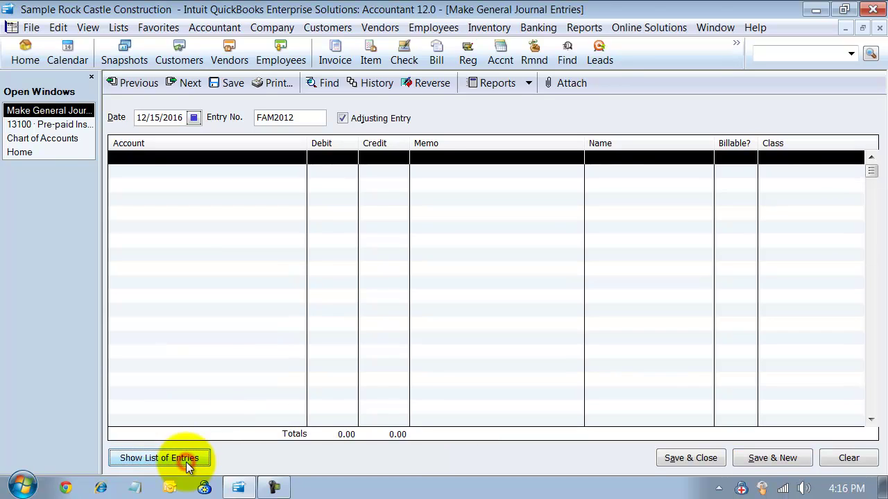
click(194, 118)
click(268, 134)
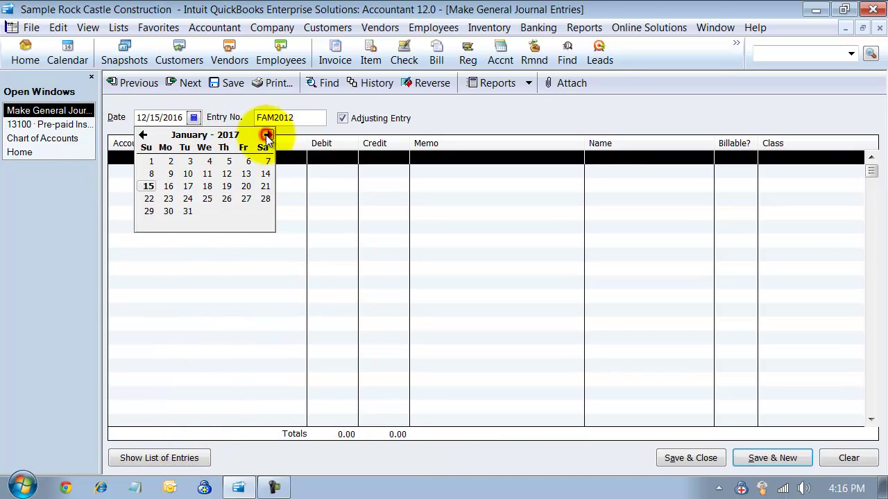
click(153, 161)
- Put 13100 · Pre-paid Insurance on the entry's first line
click(201, 157)
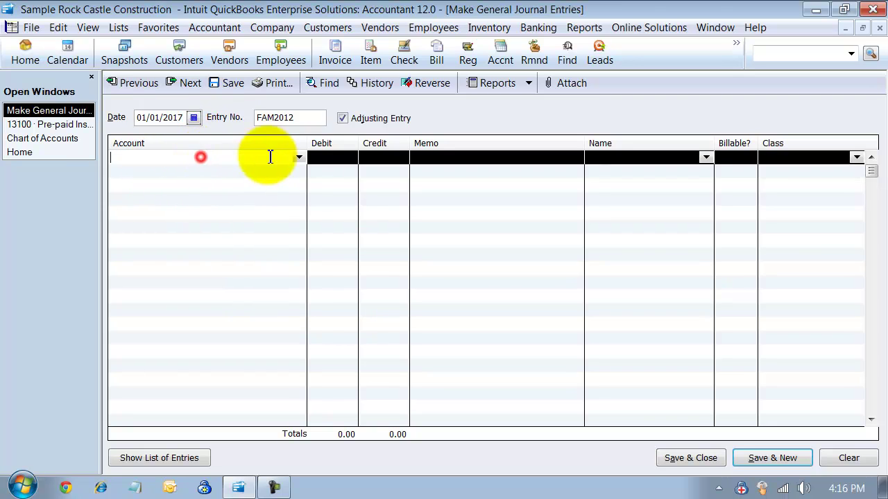
click(299, 158)
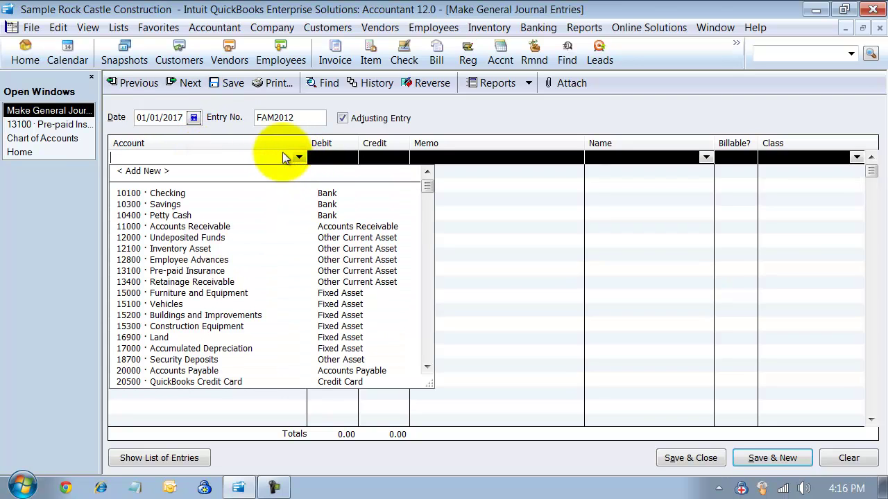
click(199, 270)
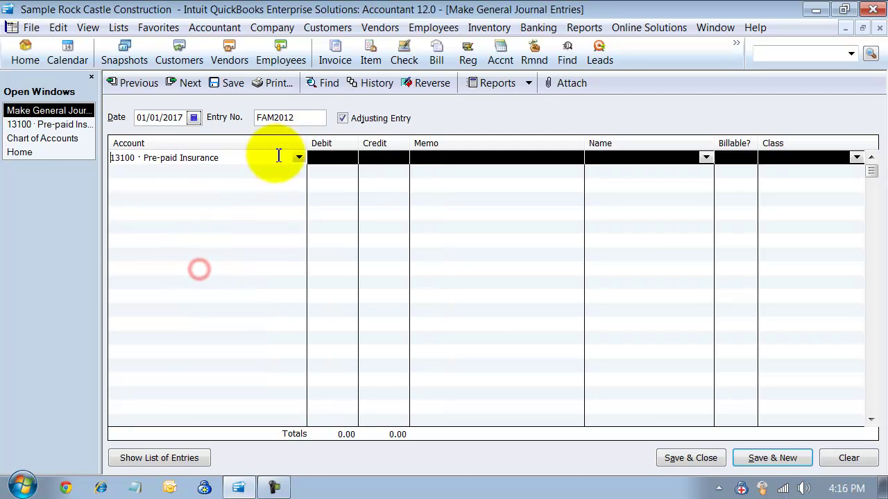
- Credit the first line 1,000.00 with memo 'Adjusting for monthly Insurance' and class Overhead
click(339, 165)
click(375, 158)
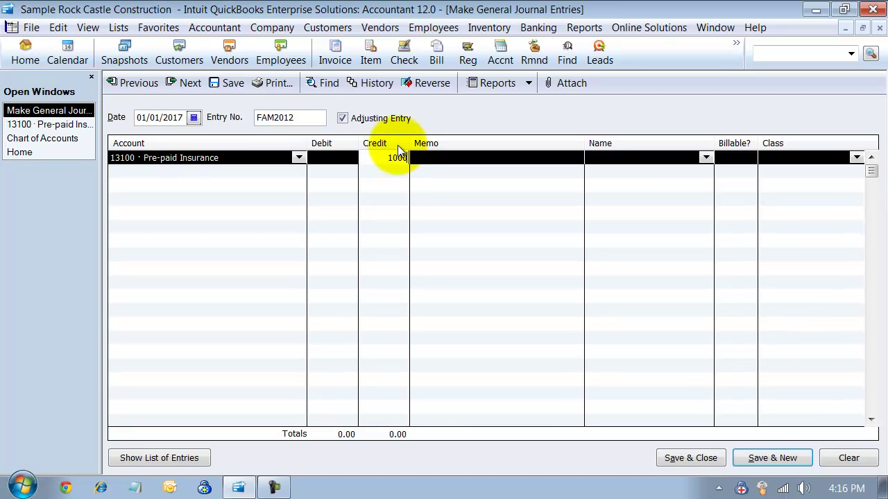
key(Tab)
key(Tab)
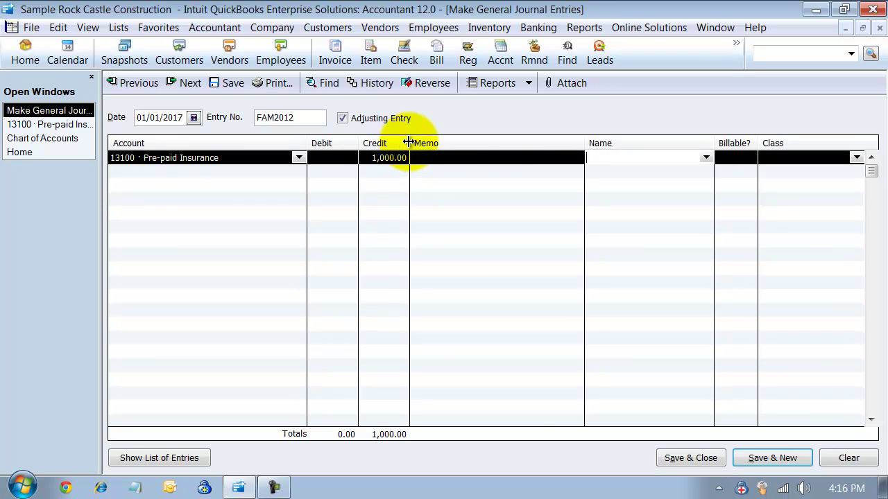
click(437, 158)
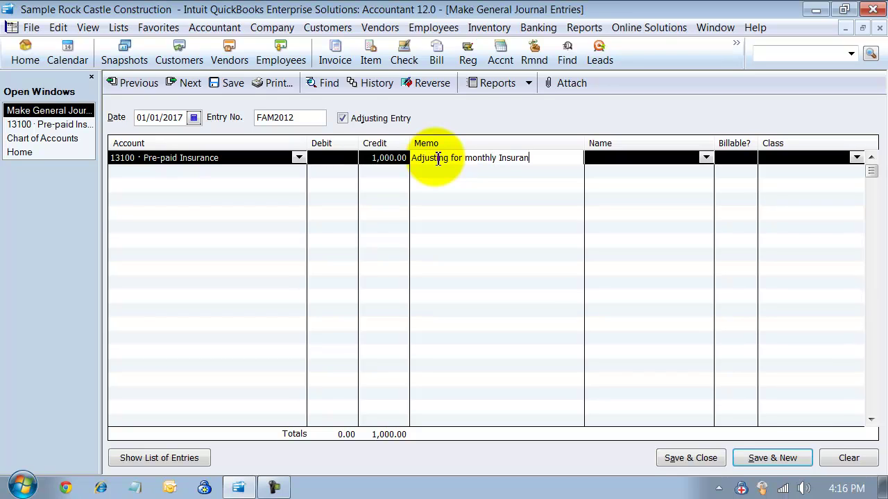
key(Tab)
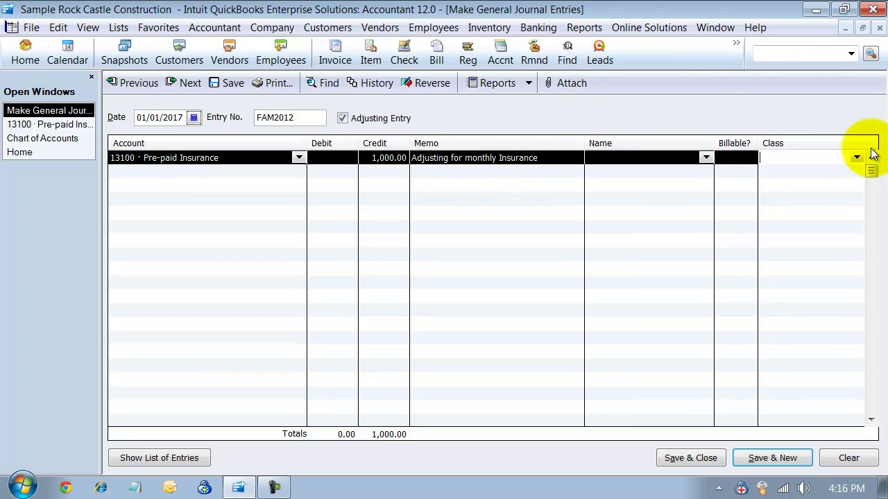
click(856, 157)
click(783, 213)
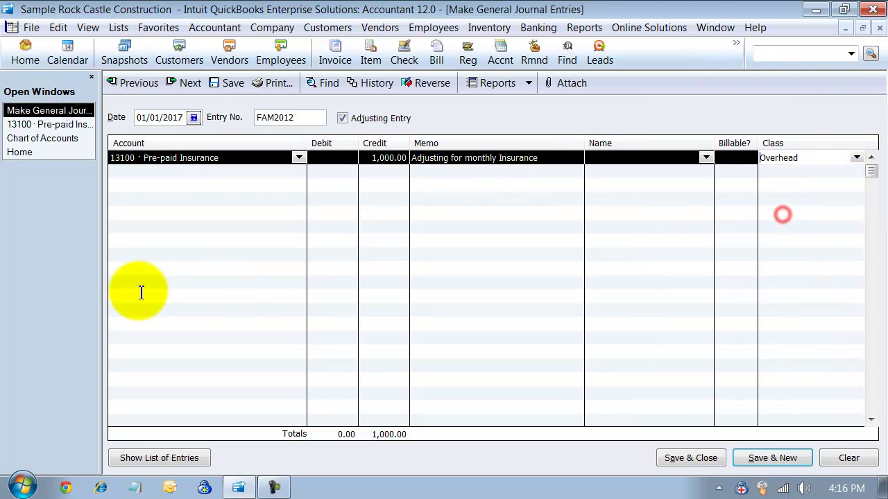
click(141, 174)
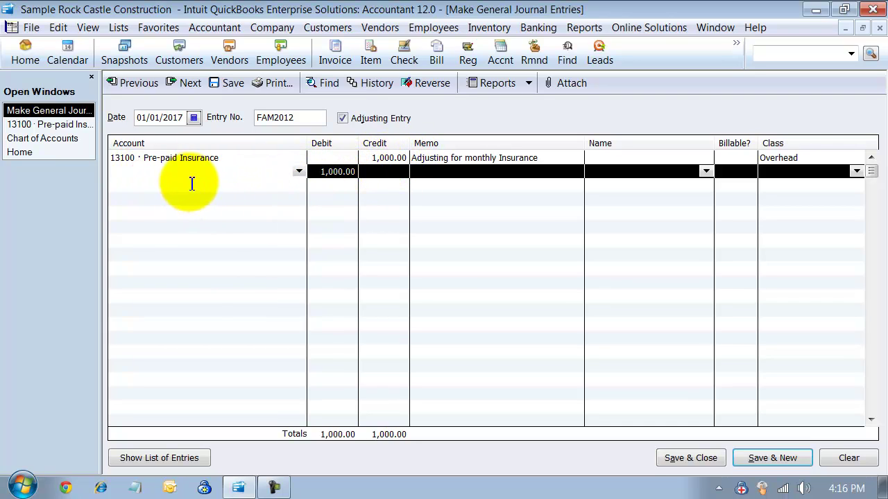
- Charge the second 1,000.00 debit line to 62120 · Liability Insurance
click(165, 171)
click(299, 171)
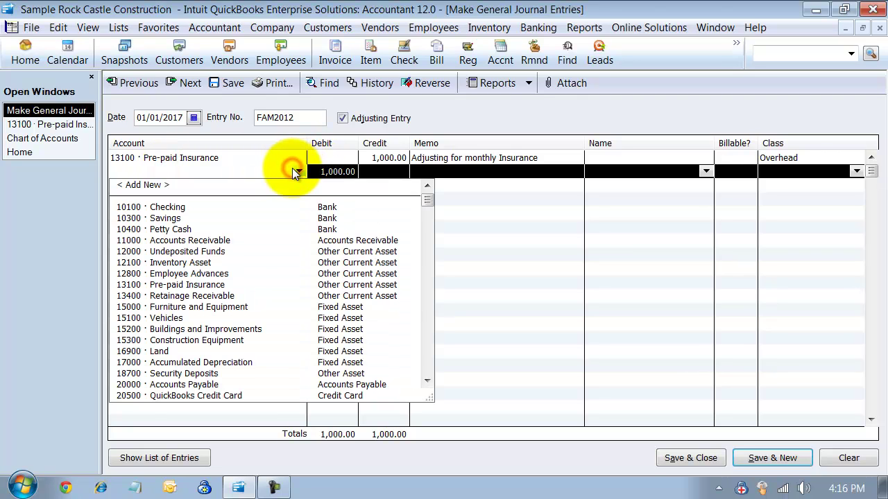
scroll(268, 357, down, 15)
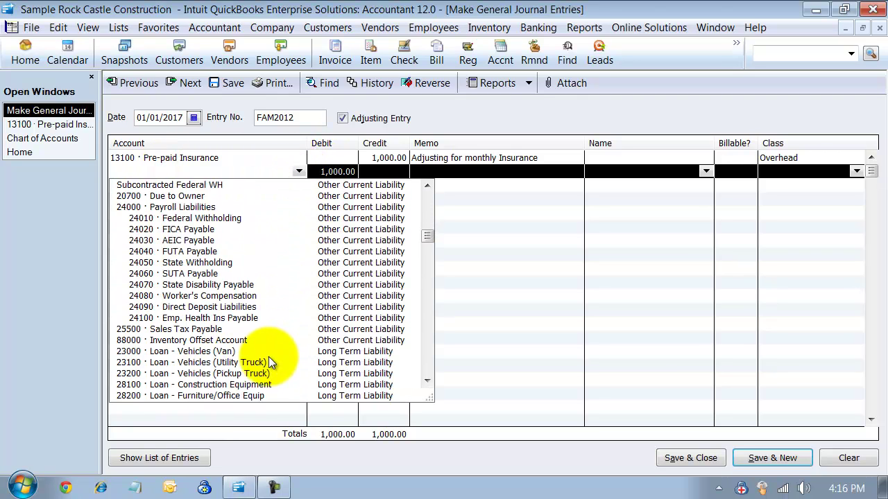
scroll(269, 358, down, 7)
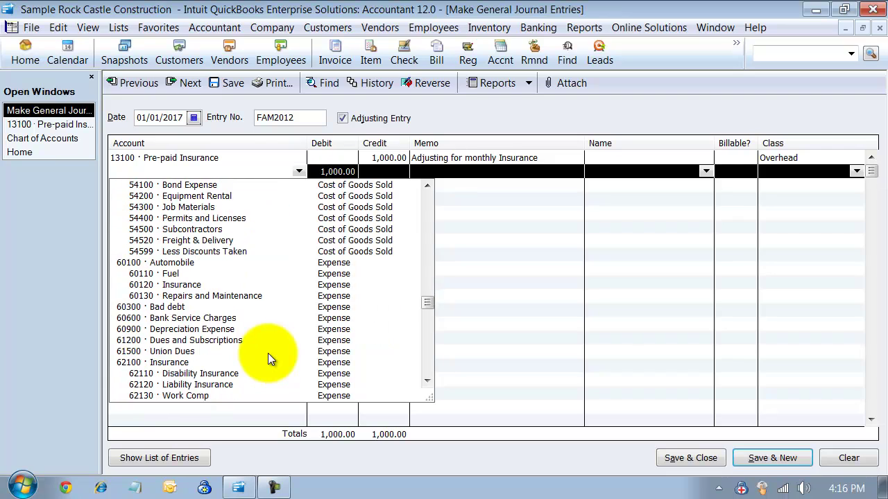
scroll(269, 355, down, 1)
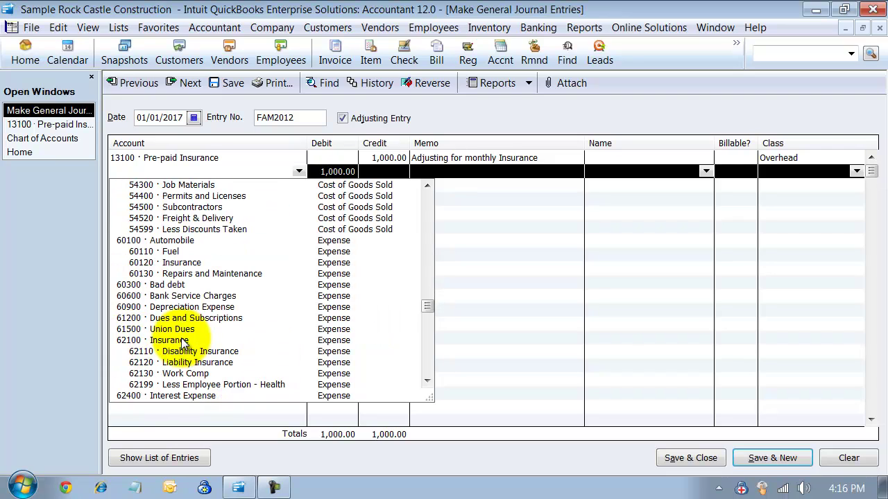
click(186, 362)
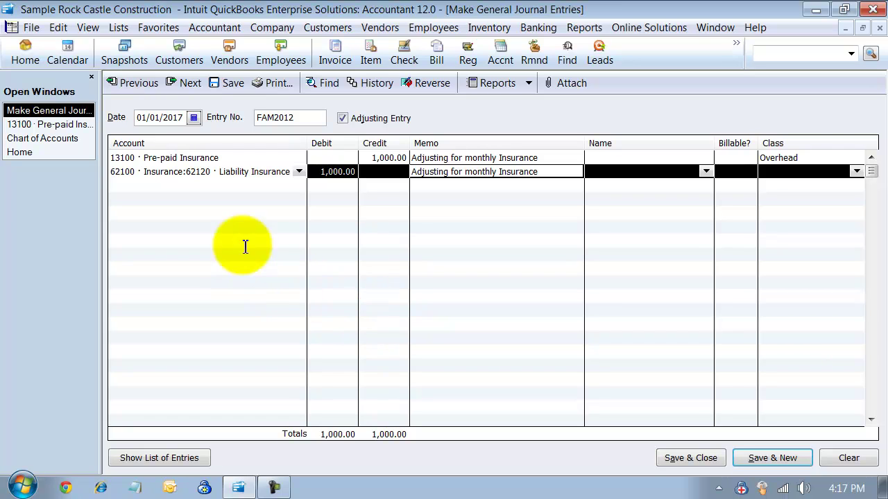
click(58, 27)
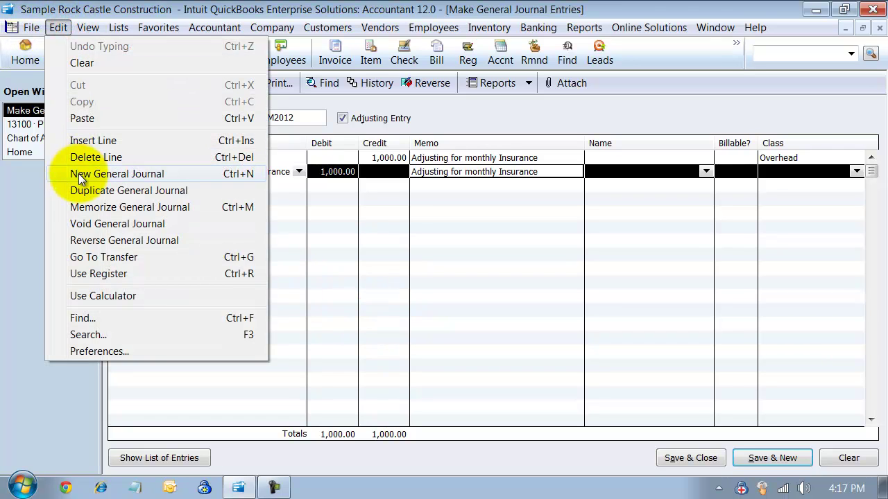
- Memorize the entry as GL Insurance, entered automatically every month
click(93, 206)
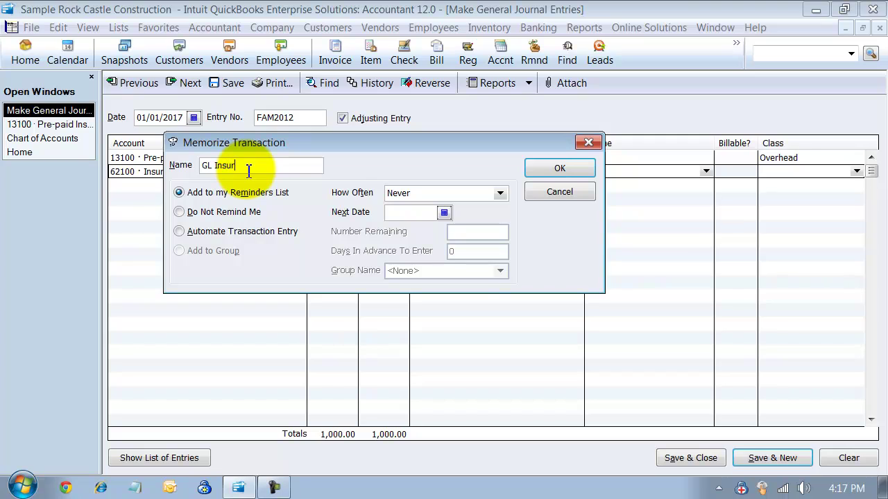
text(GL Insurance)
click(205, 231)
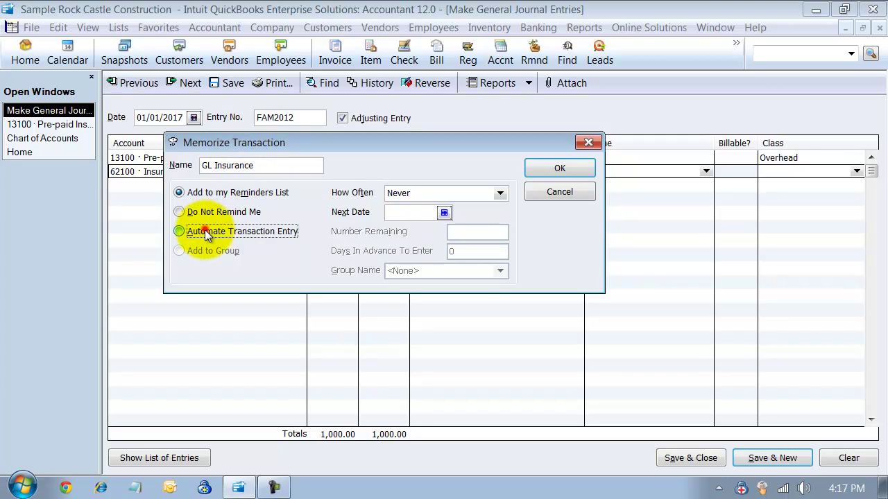
click(431, 193)
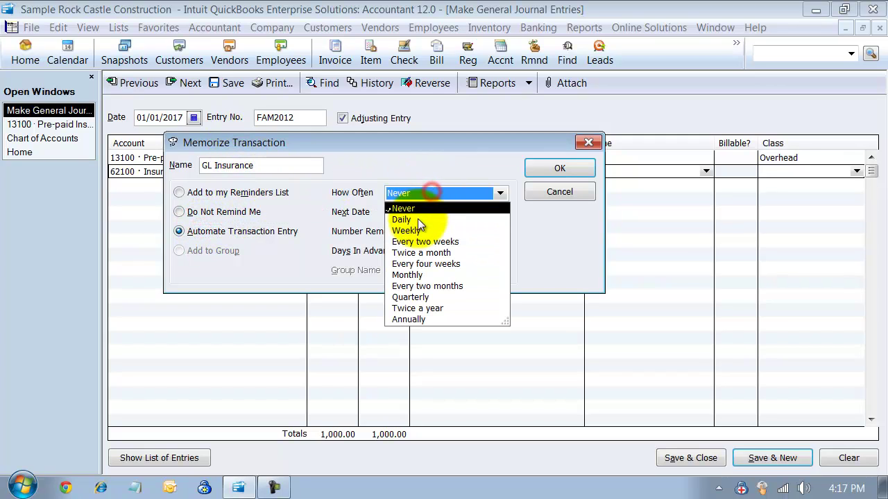
click(412, 275)
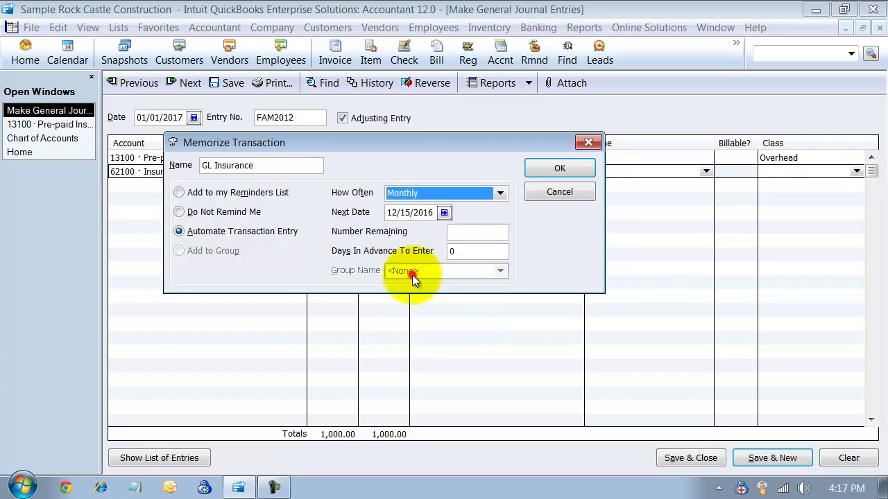
- Set next date 01/01/2017, 12 remaining, 15 days in advance, and confirm
click(443, 213)
click(518, 230)
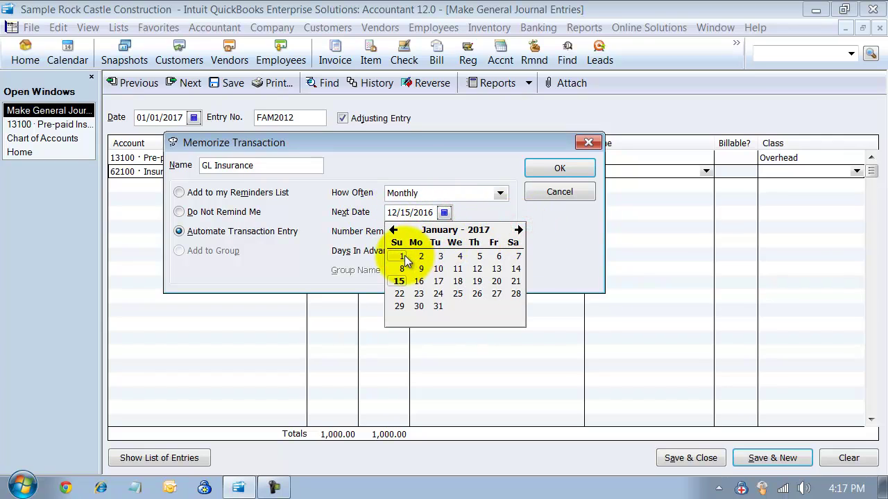
click(405, 257)
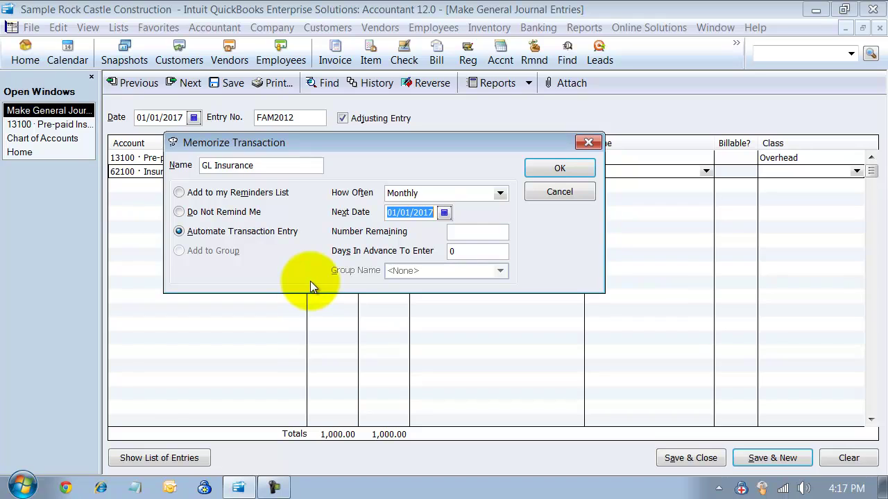
click(455, 232)
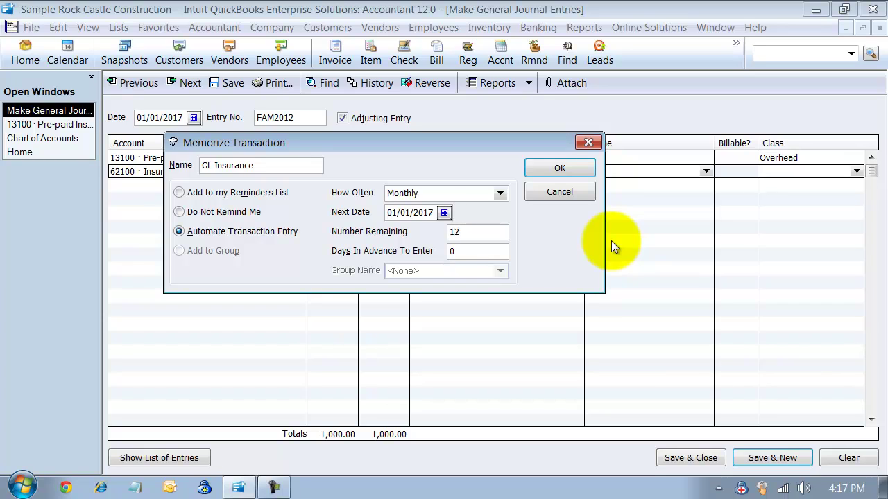
click(474, 252)
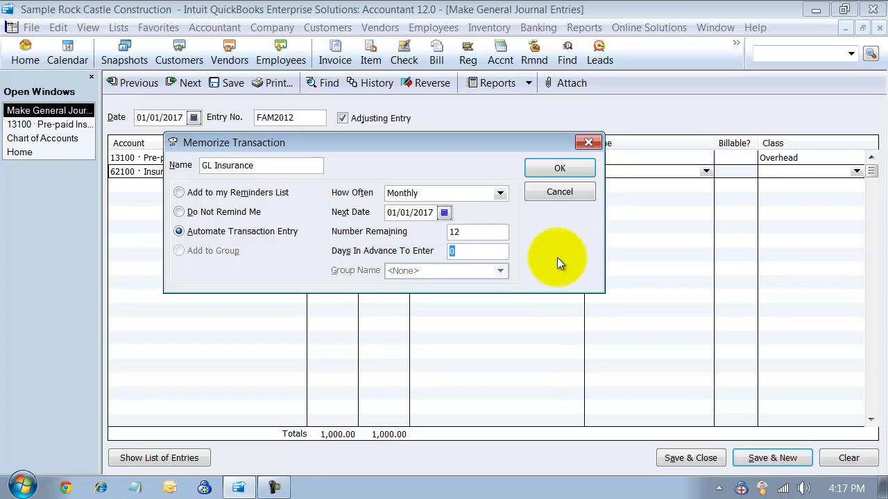
text(15)
click(538, 173)
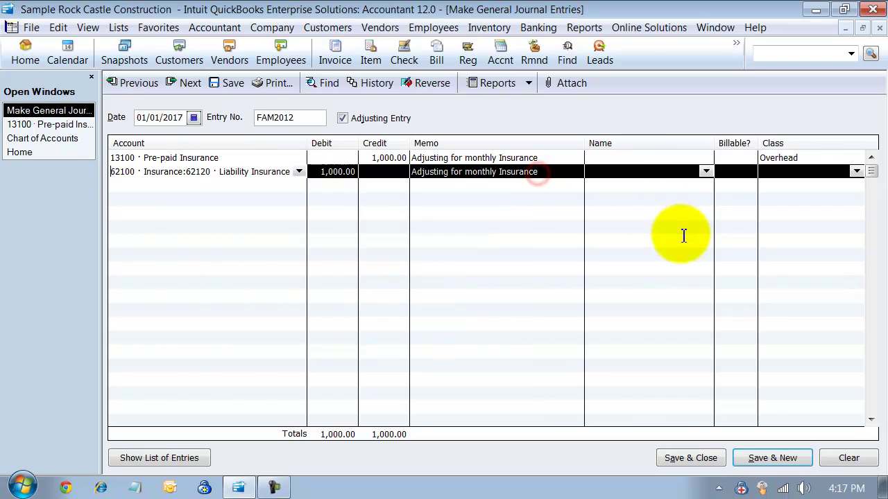